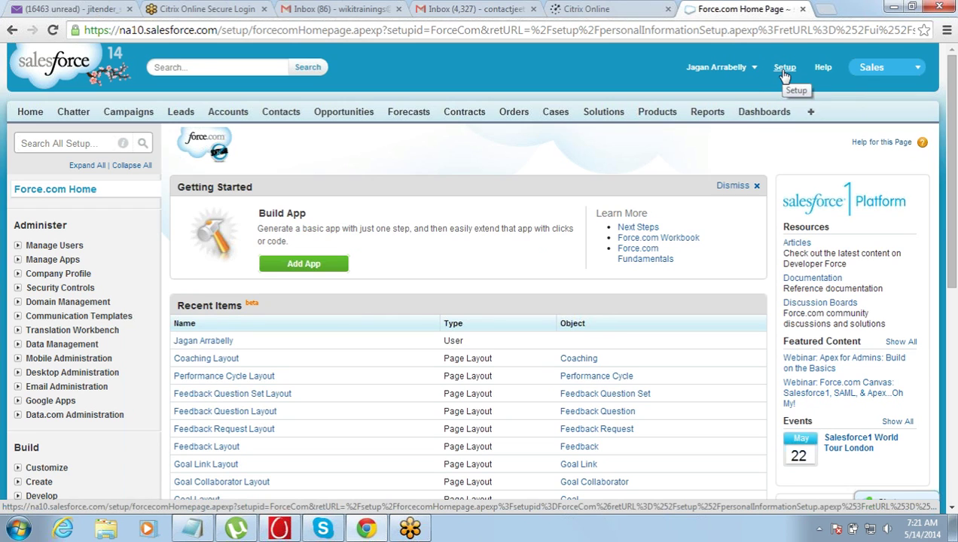
# Open the Company Information page in the Company Profile setup and locate the organization name
pyautogui.click(18, 274)
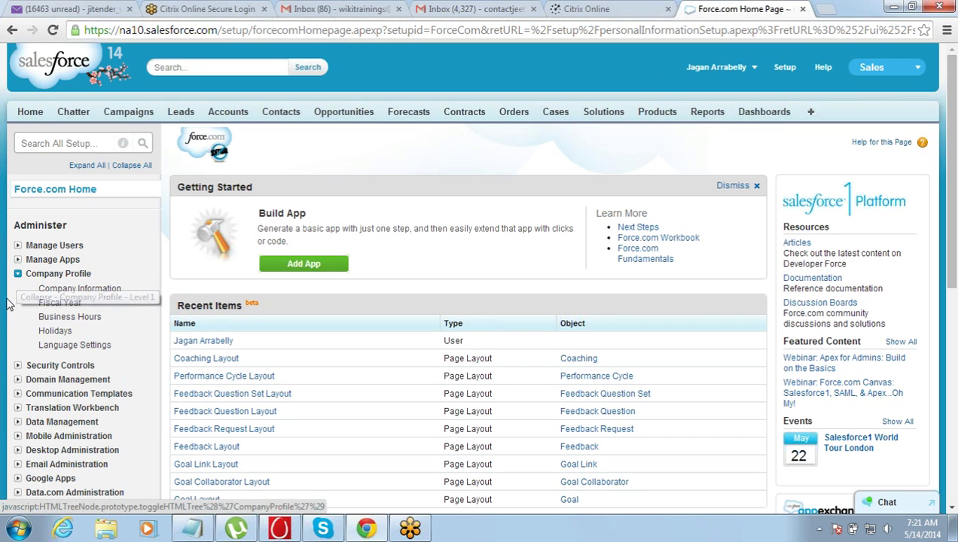
pyautogui.click(65, 293)
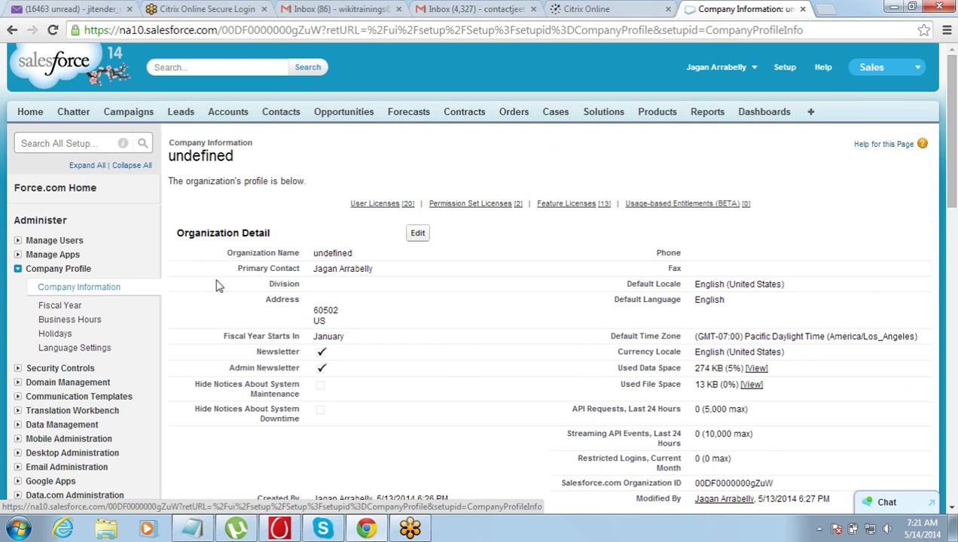
pyautogui.moveTo(314, 256); pyautogui.dragTo(358, 261)
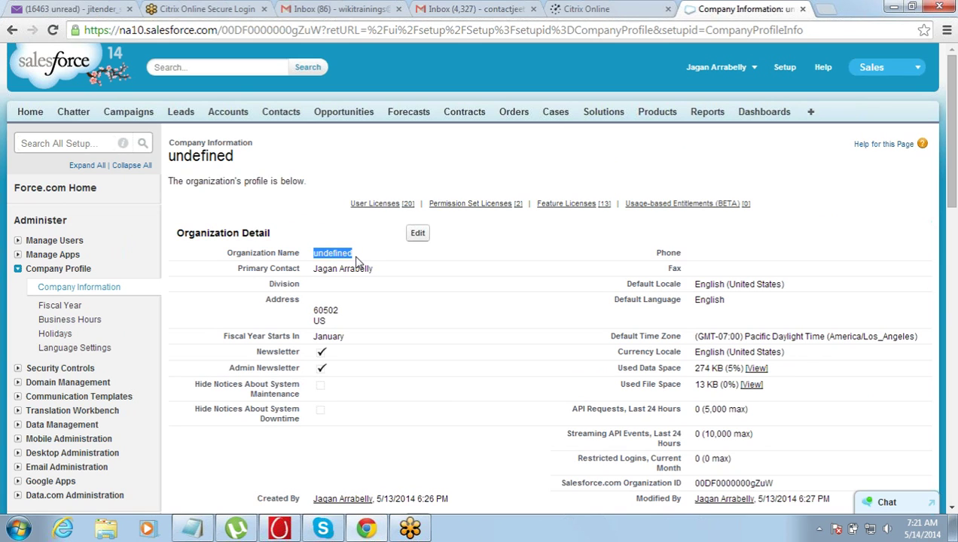
# Edit the organization profile and change the organization name to ABC Ltd
pyautogui.click(417, 235)
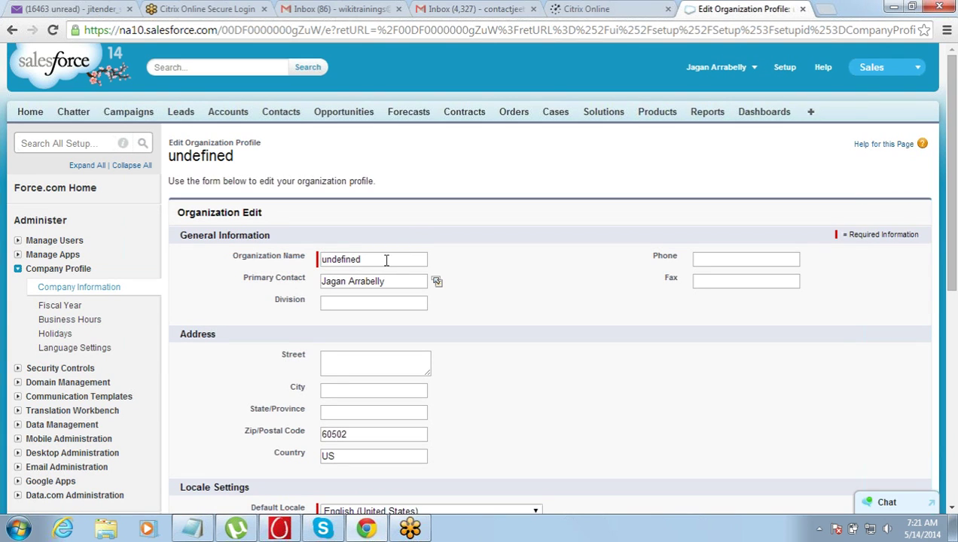
pyautogui.moveTo(376, 259); pyautogui.dragTo(256, 280)
pyautogui.write('AB')
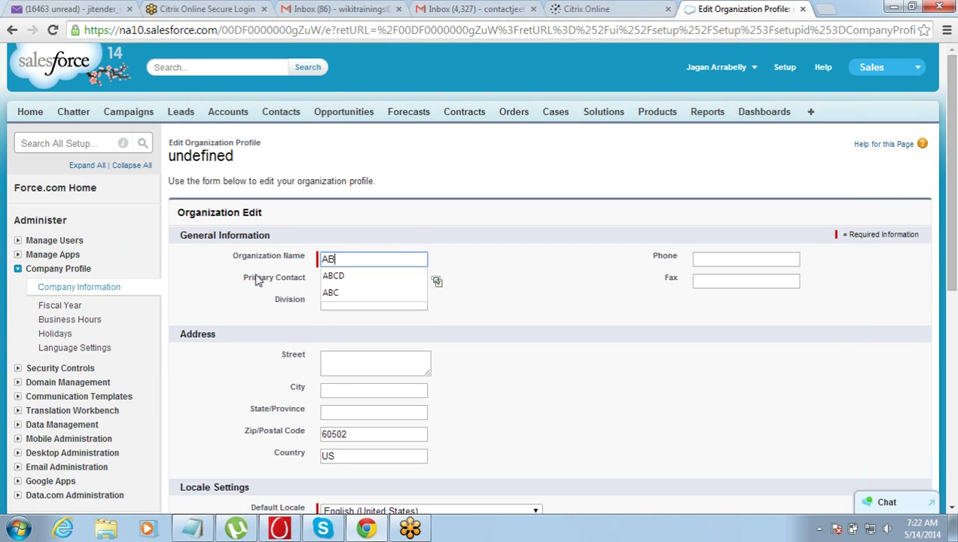
pyautogui.write('C Ltd')
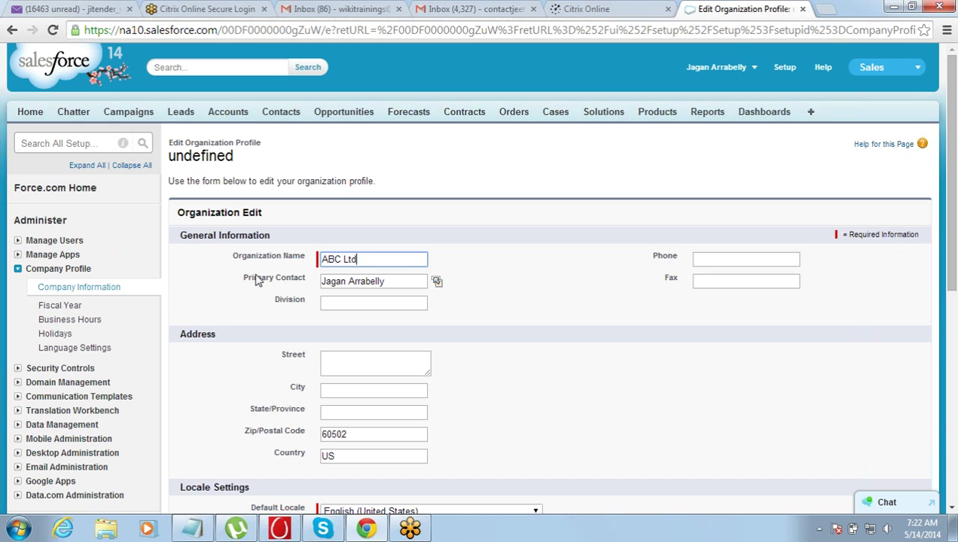
pyautogui.press('Tab')
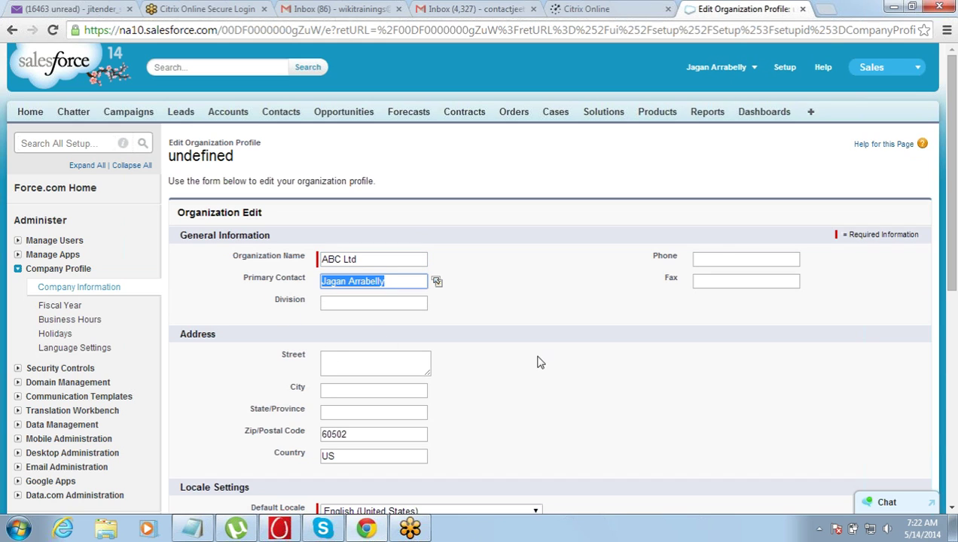
# Review the phone and fax fields and the available Currency Locale and Default Time Zone options in the organization profile
pyautogui.click(725, 263)
pyautogui.click(708, 284)
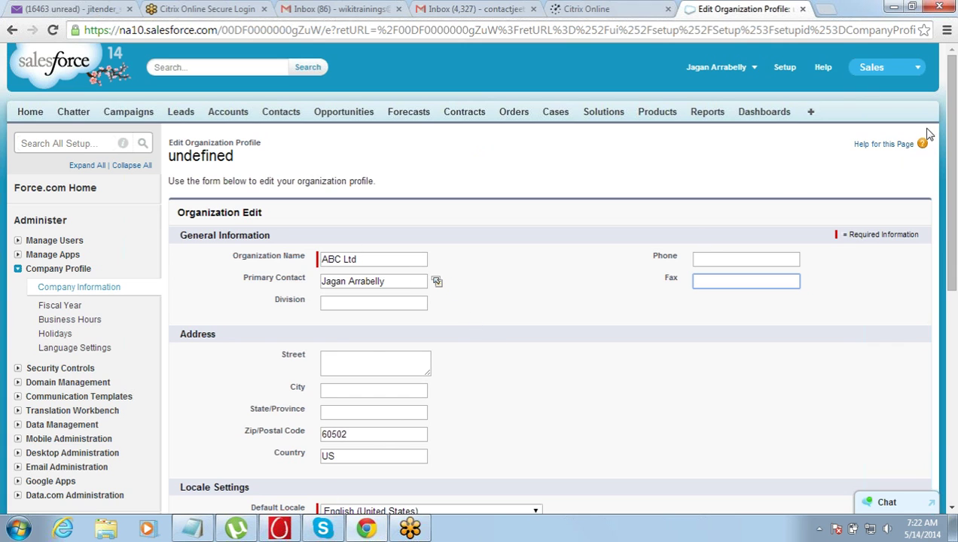
pyautogui.moveTo(955, 81); pyautogui.dragTo(953, 204)
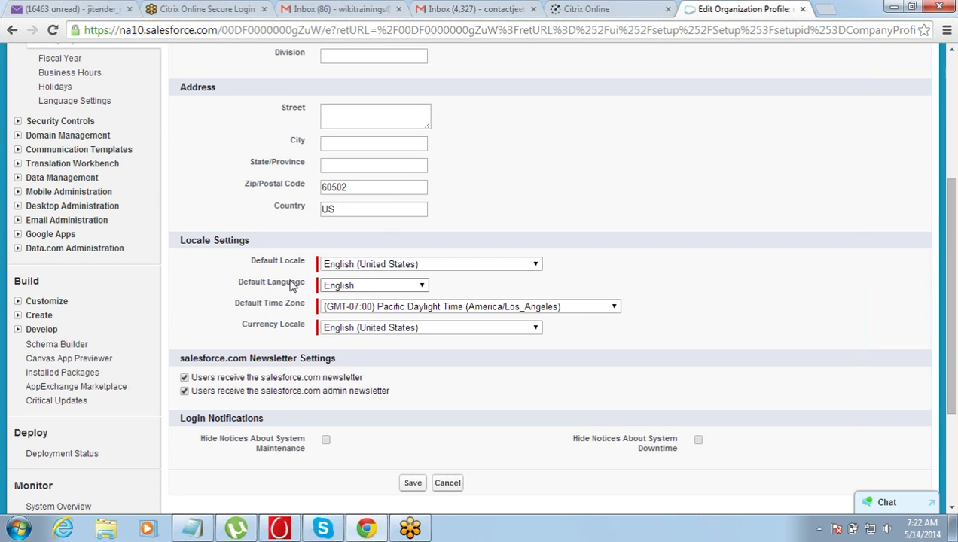
pyautogui.click(335, 331)
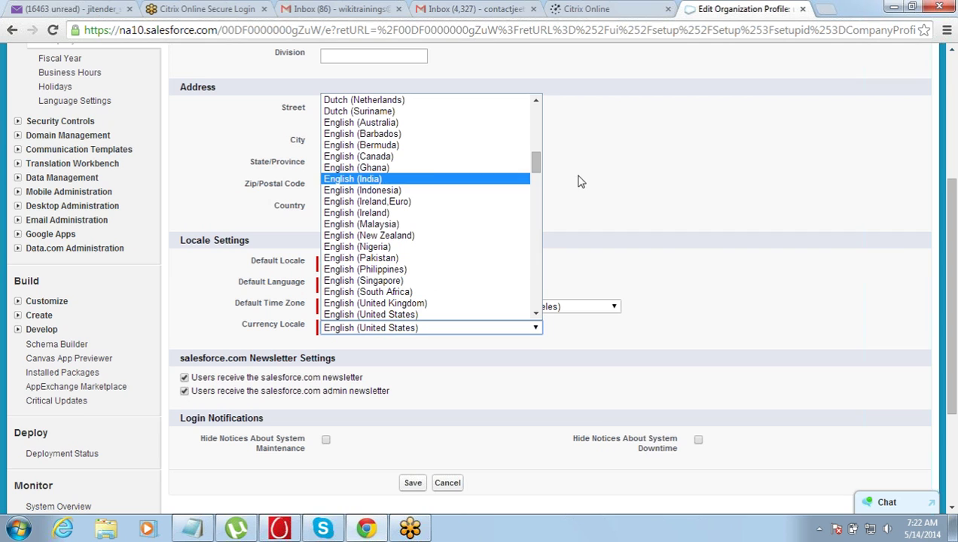
pyautogui.click(572, 150)
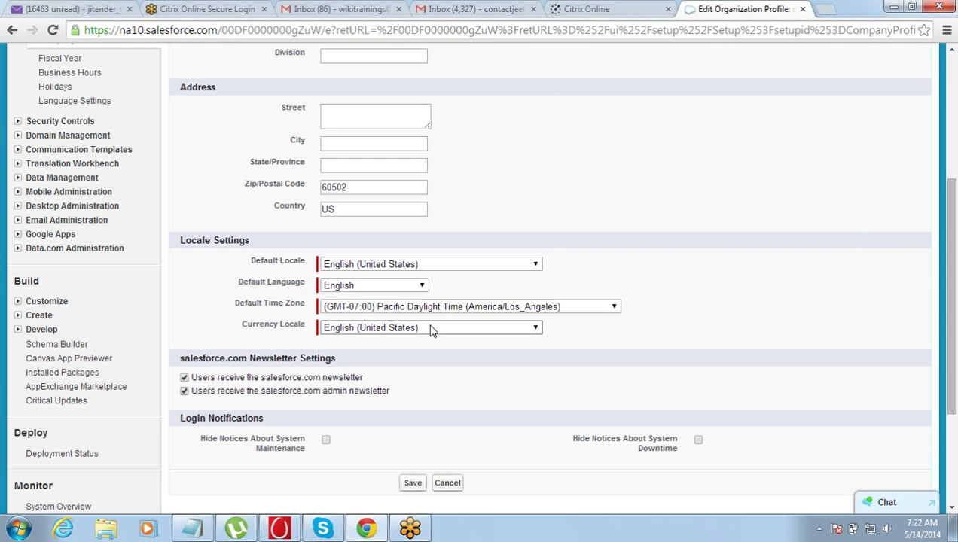
pyautogui.click(346, 310)
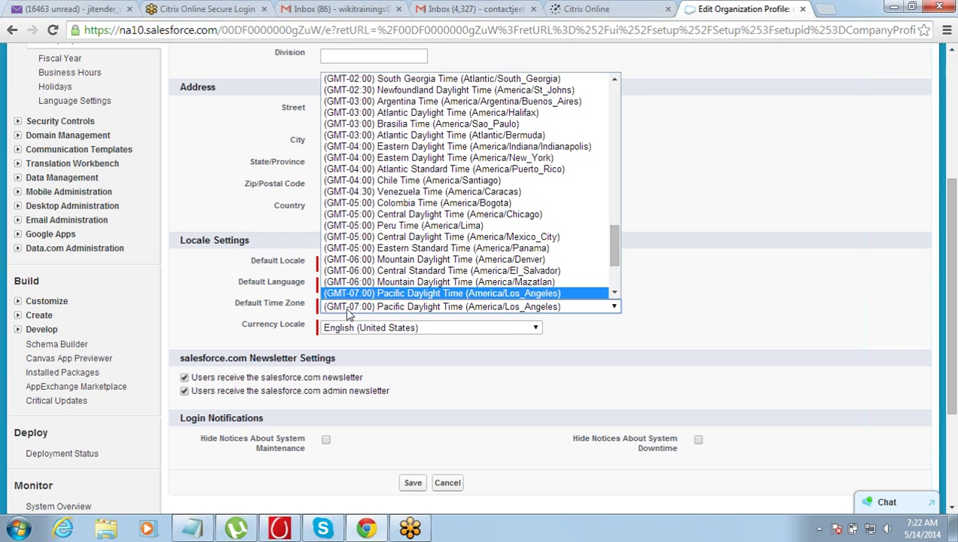
pyautogui.click(278, 318)
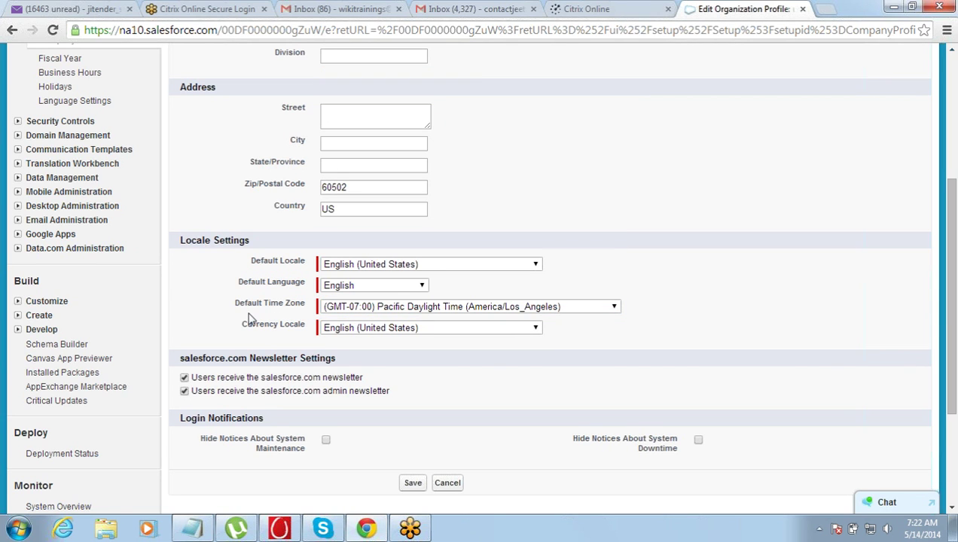
pyautogui.moveTo(238, 326); pyautogui.dragTo(295, 328)
pyautogui.click(300, 325)
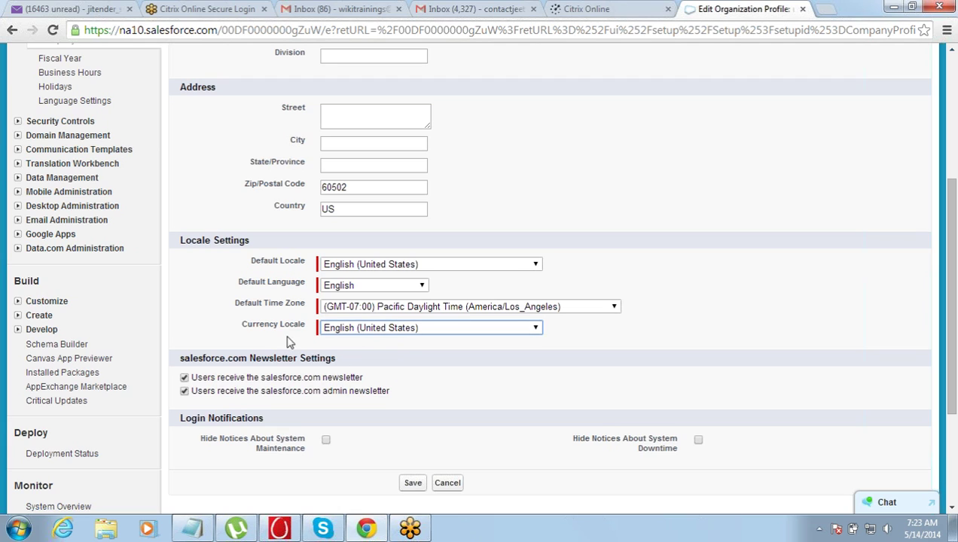
pyautogui.moveTo(245, 329); pyautogui.dragTo(309, 307)
pyautogui.click(238, 315)
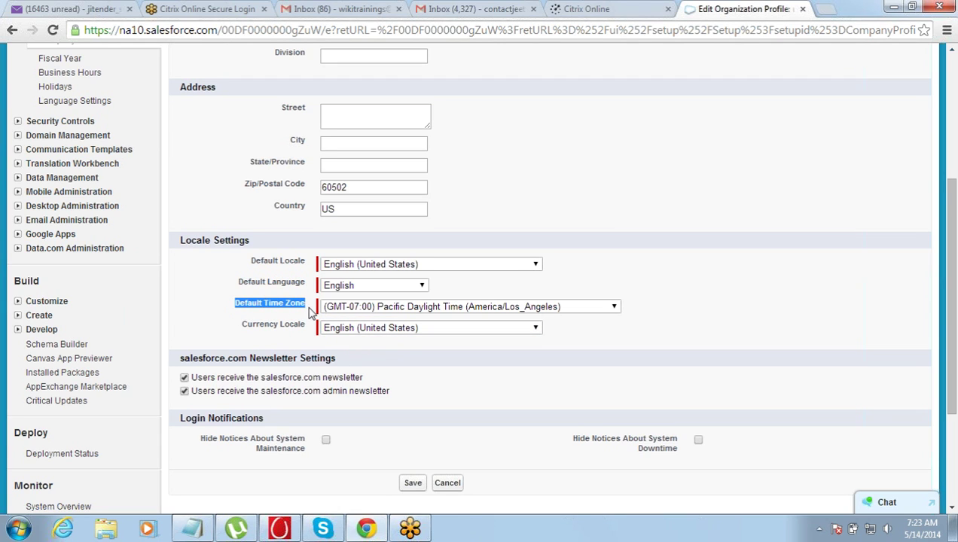
# Check the Default Language choices, keep English, and save the organization profile
pyautogui.click(375, 287)
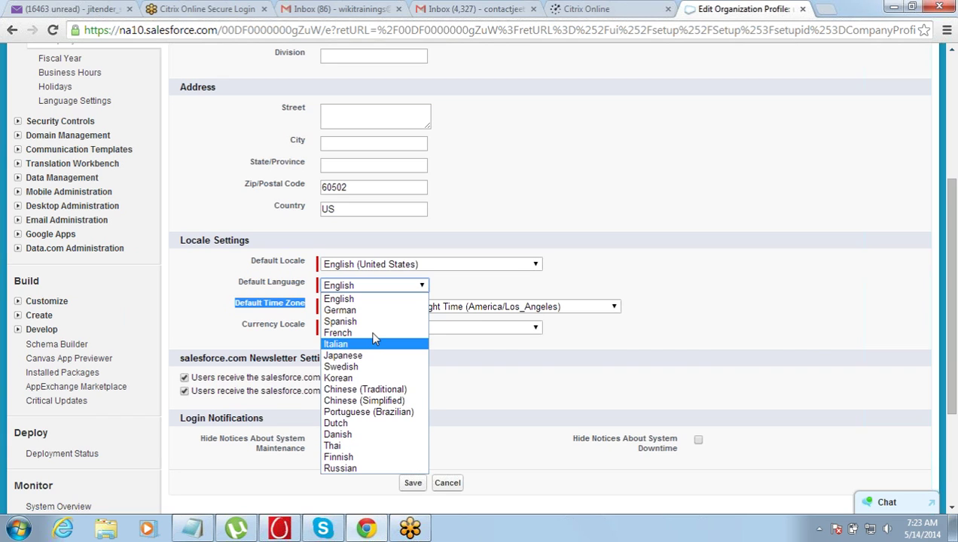
pyautogui.click(378, 300)
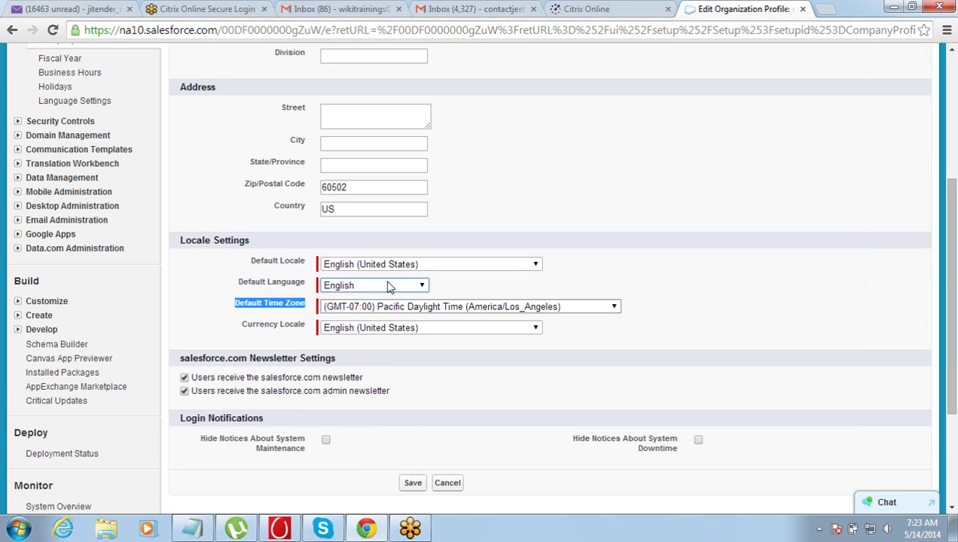
pyautogui.click(567, 203)
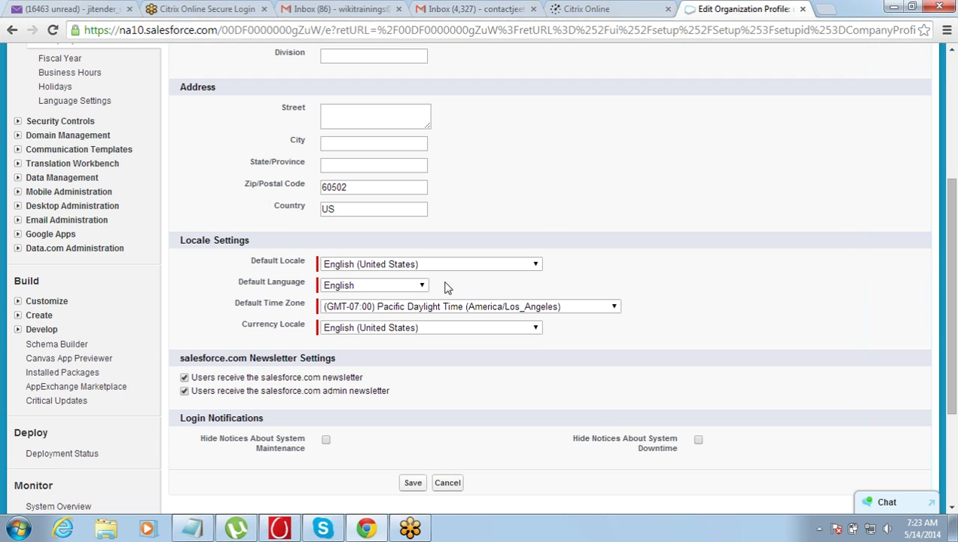
pyautogui.click(411, 287)
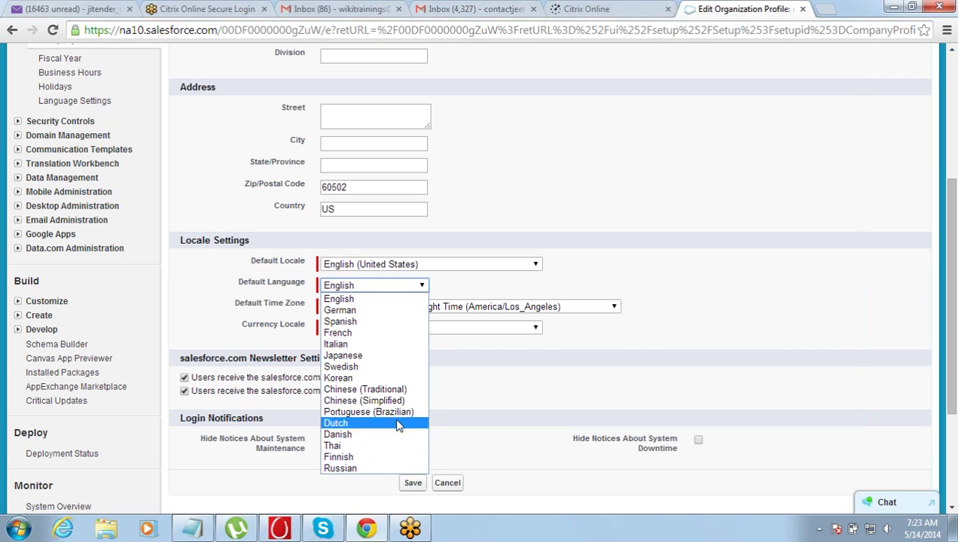
pyautogui.click(572, 186)
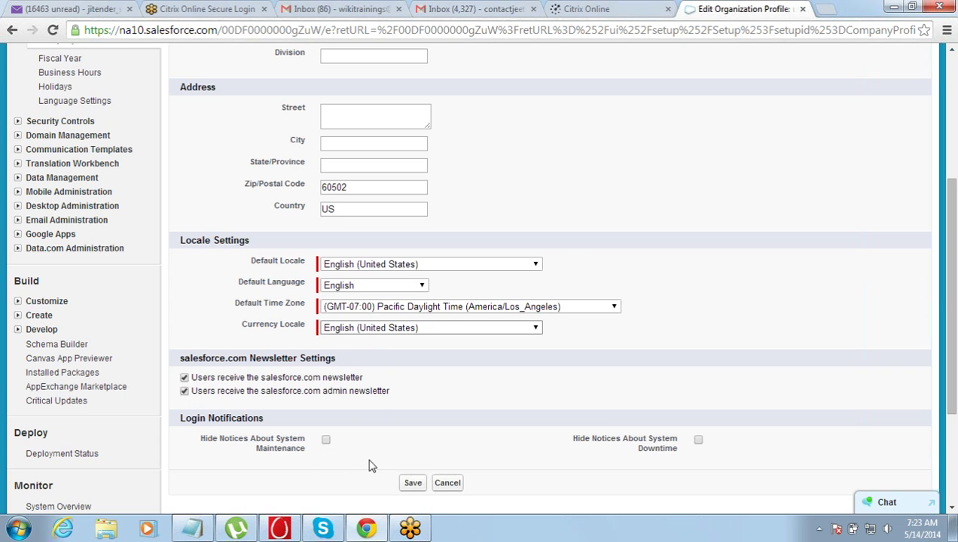
pyautogui.click(415, 485)
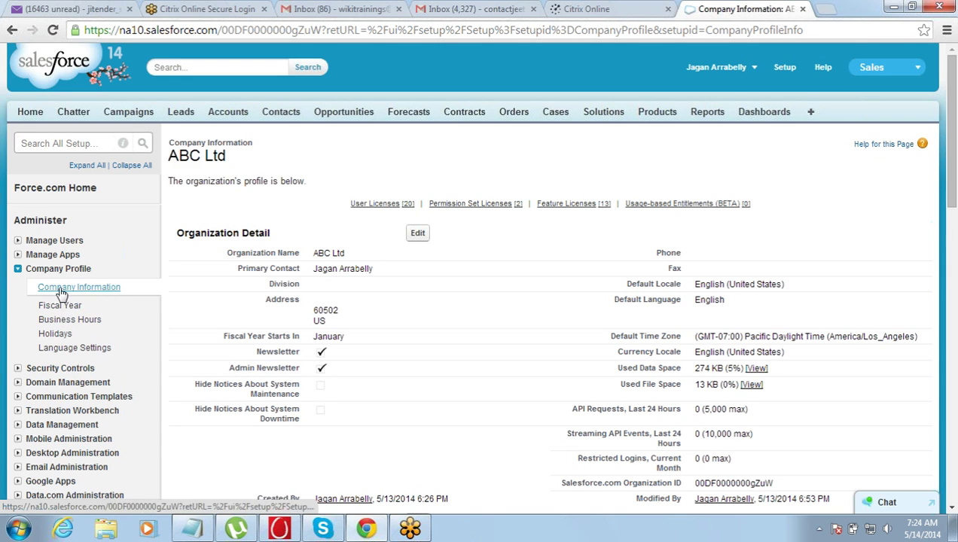
# Open the organization's fiscal year settings in the Company Profile setup
pyautogui.click(54, 310)
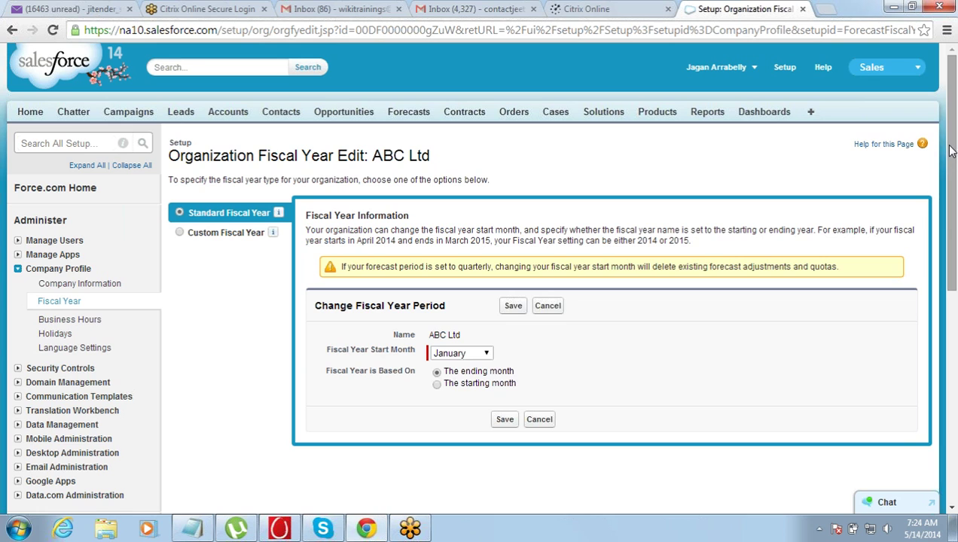
pyautogui.scroll(-1, 951, 154)
pyautogui.scroll(-1, 952, 154)
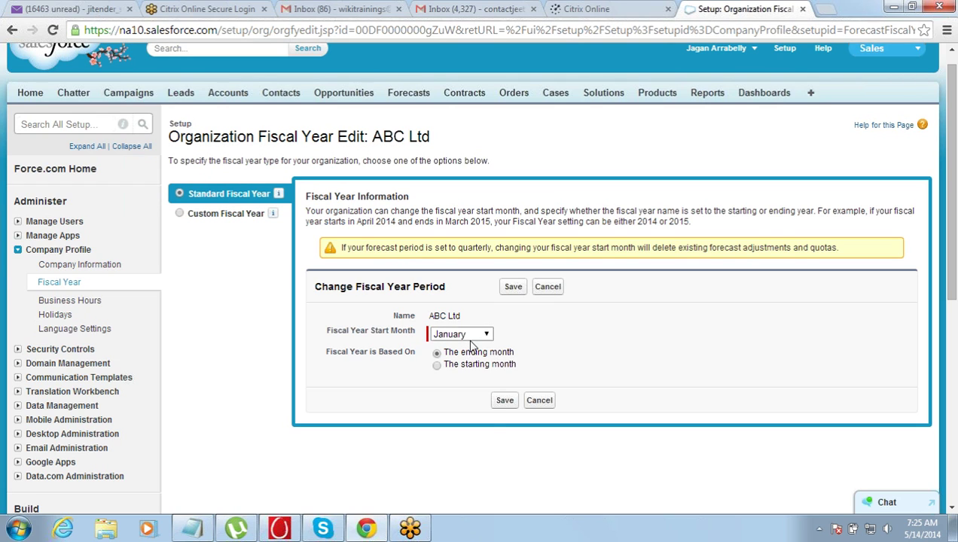
# Try April and October as the fiscal year start month, and return the selection to January
pyautogui.click(467, 336)
pyautogui.click(472, 382)
pyautogui.click(470, 339)
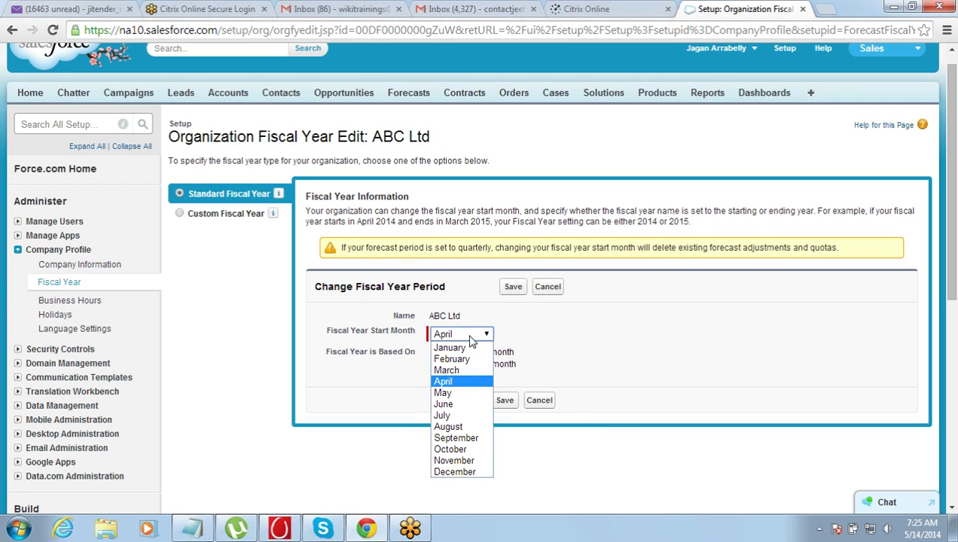
pyautogui.click(466, 451)
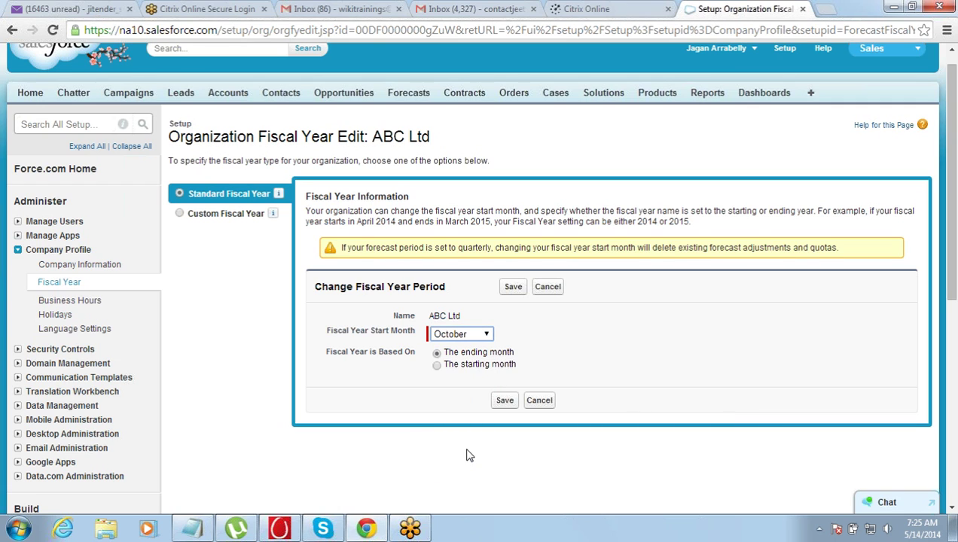
pyautogui.click(441, 339)
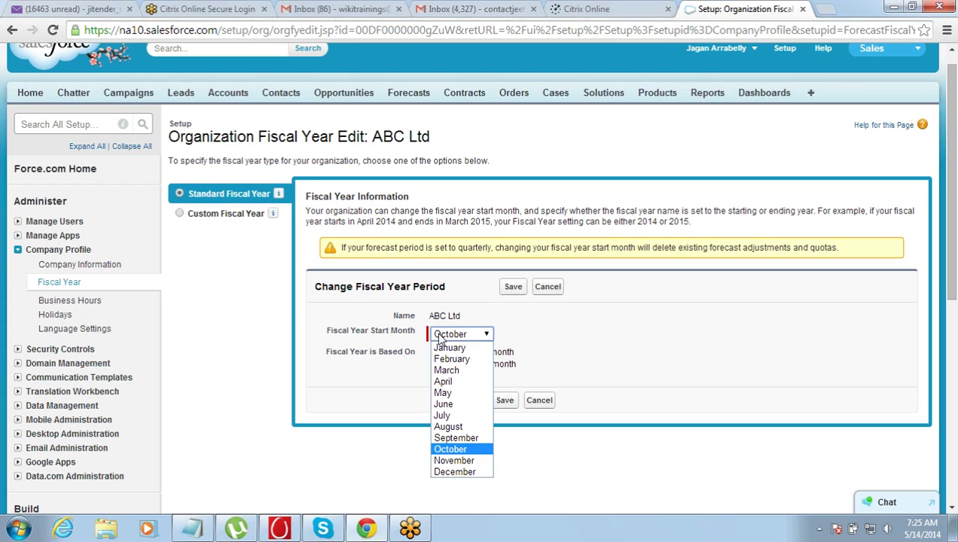
pyautogui.click(441, 337)
pyautogui.click(441, 338)
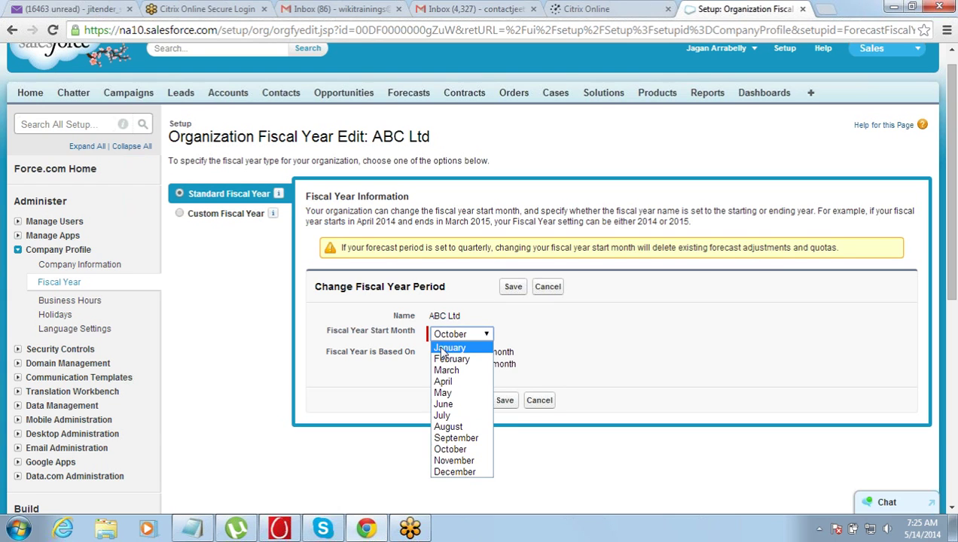
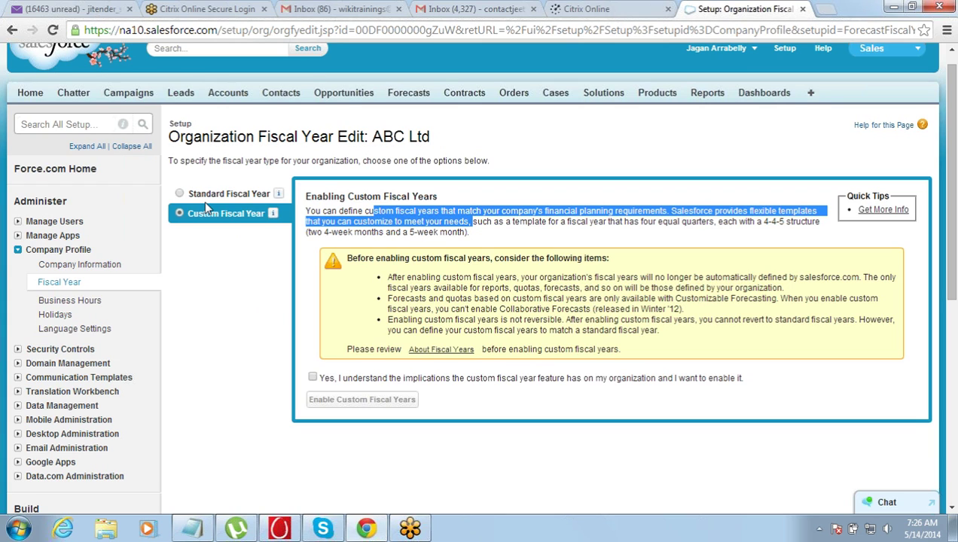
# Compare the Standard Fiscal Year and Custom Fiscal Year options, ending with Standard Fiscal Year selected
pyautogui.click(185, 194)
pyautogui.click(182, 195)
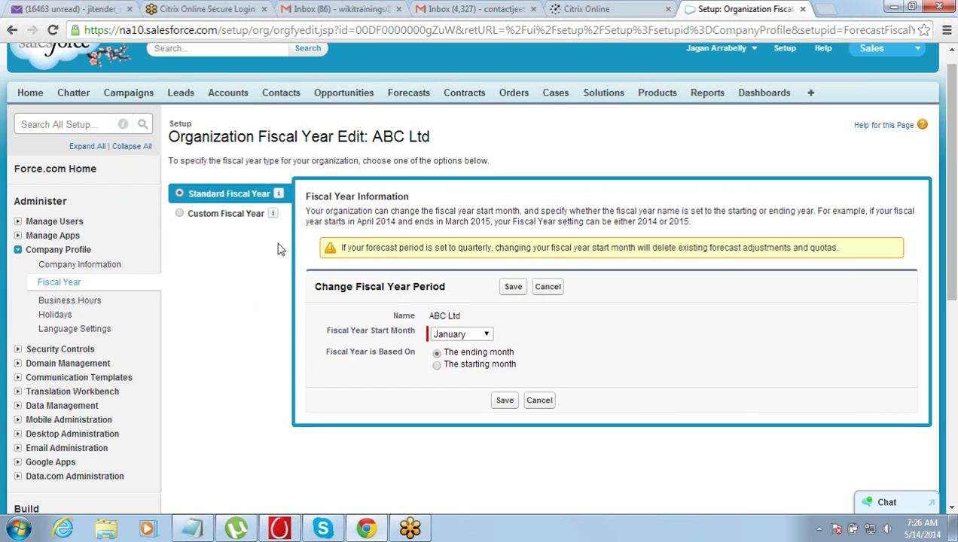
pyautogui.click(200, 216)
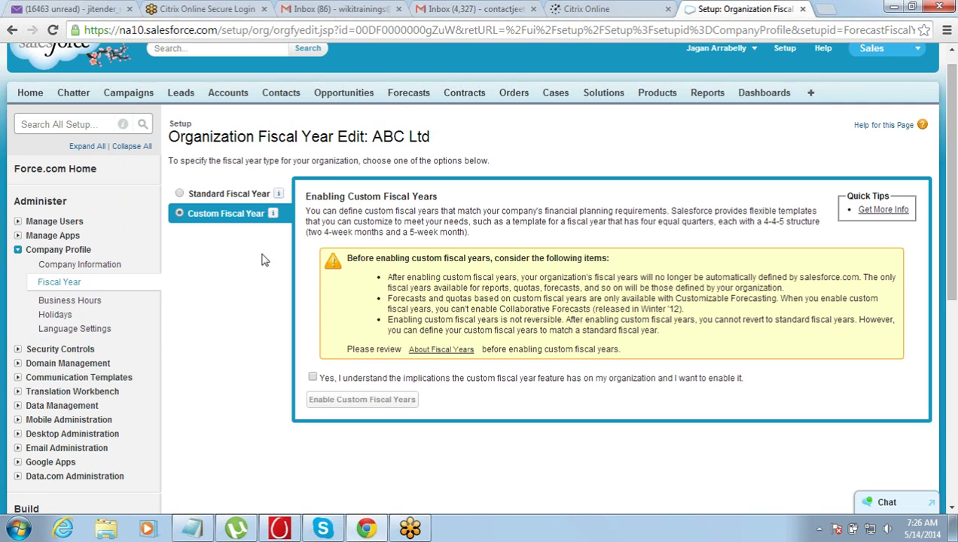
pyautogui.click(196, 196)
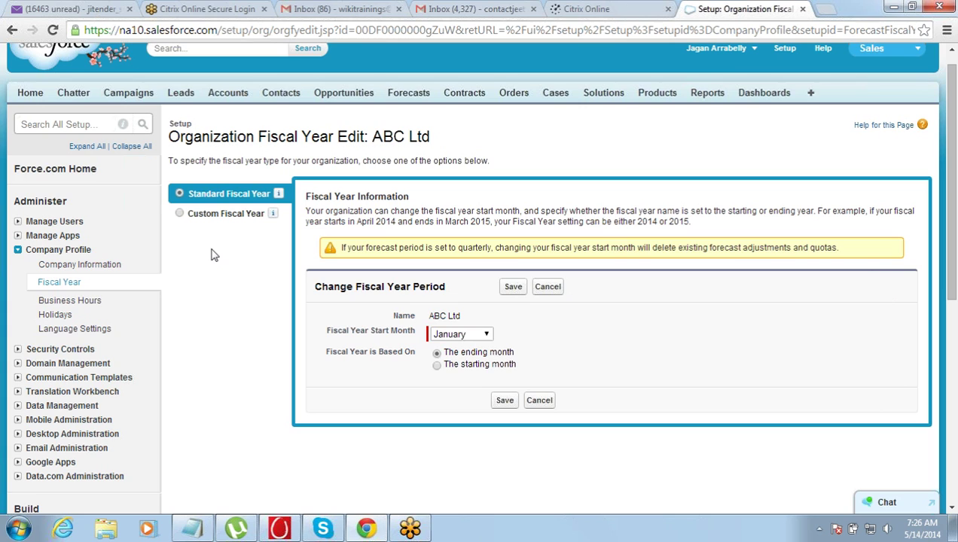
# Open the organization's business hours list in the Company Profile setup and review it
pyautogui.click(66, 301)
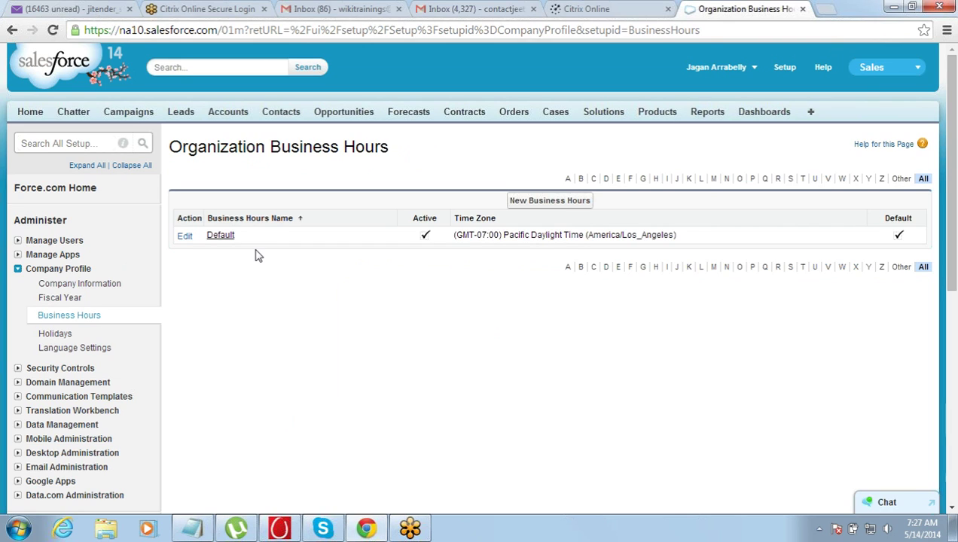
pyautogui.tripleClick(258, 147)
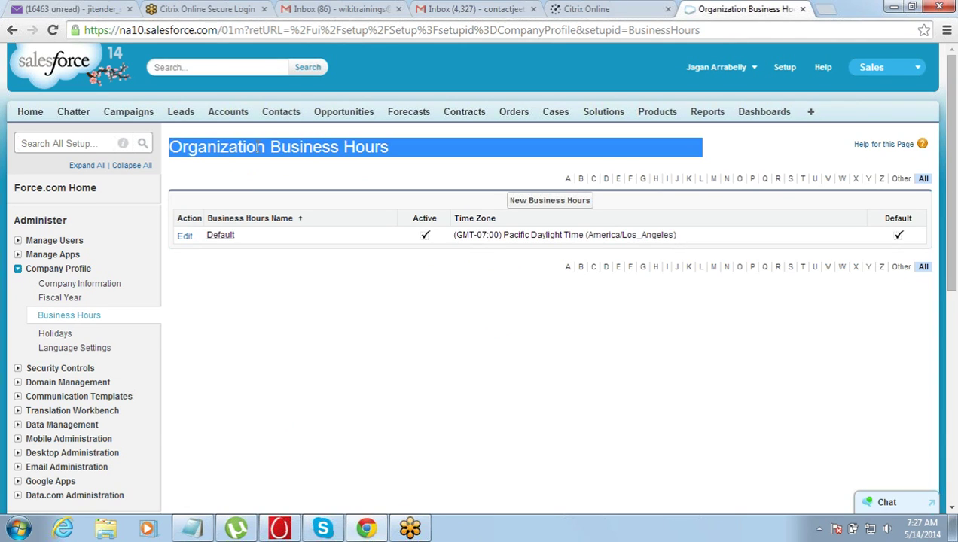
pyautogui.doubleClick(258, 147)
pyautogui.doubleClick(258, 147)
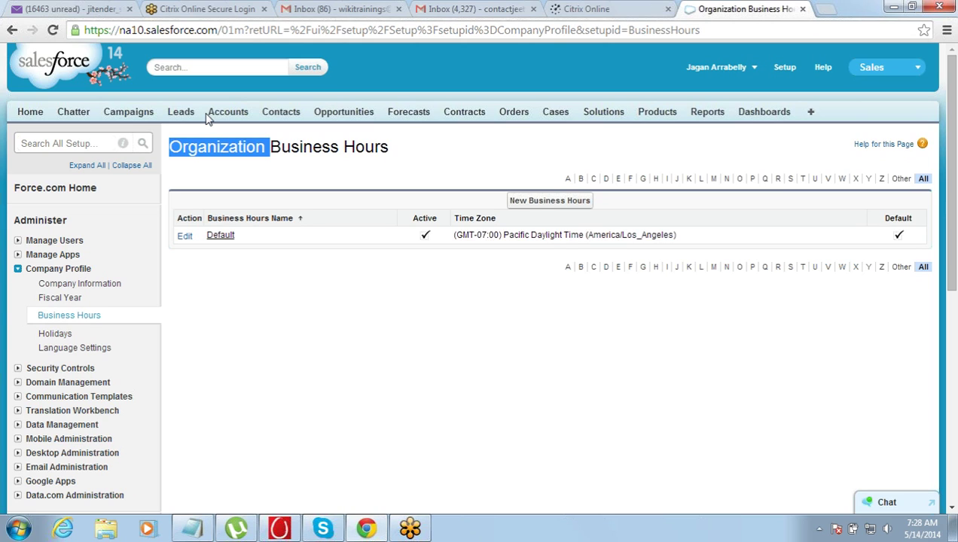
# Open the Holidays page of the Company Profile setup and read how holidays affect business hours
pyautogui.click(64, 339)
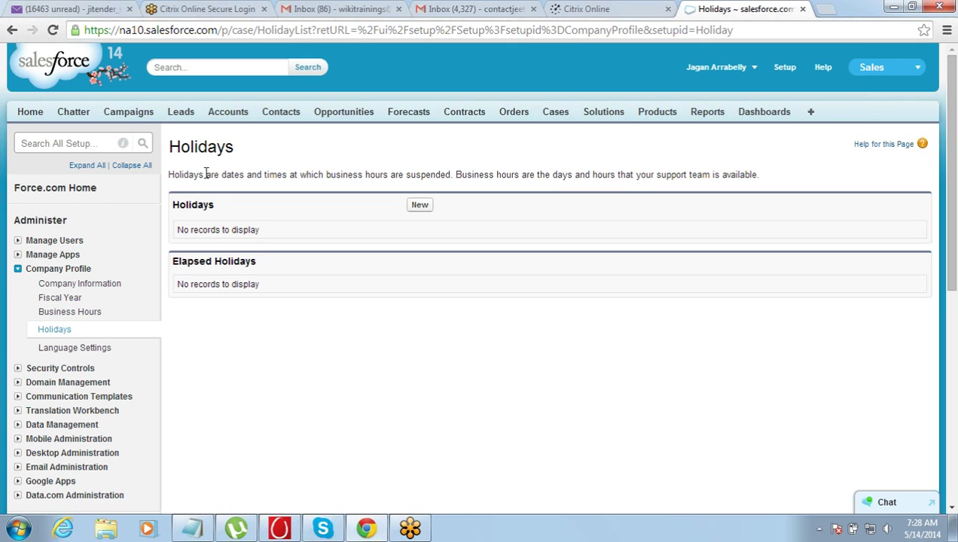
pyautogui.moveTo(205, 172); pyautogui.dragTo(204, 174)
pyautogui.click(204, 173)
pyautogui.moveTo(171, 175); pyautogui.dragTo(280, 186)
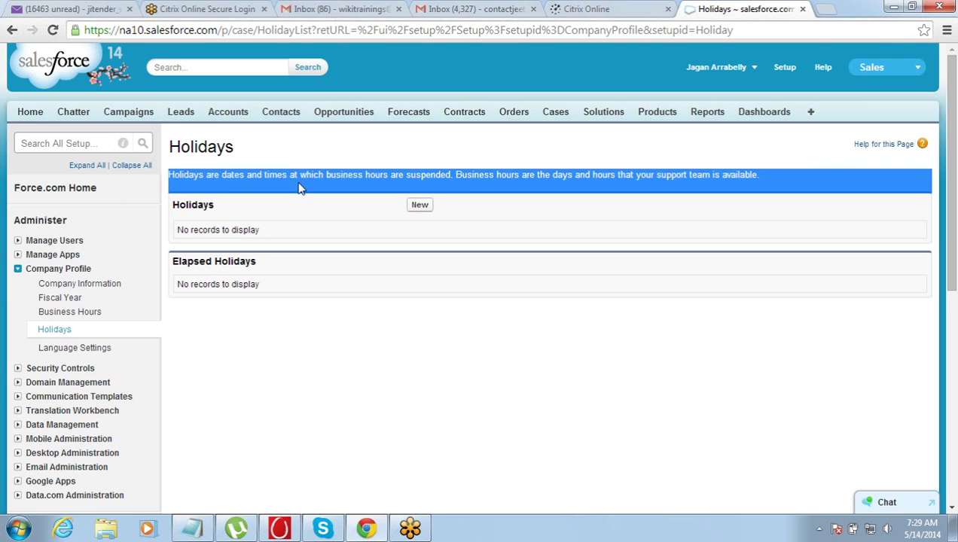
pyautogui.click(303, 175)
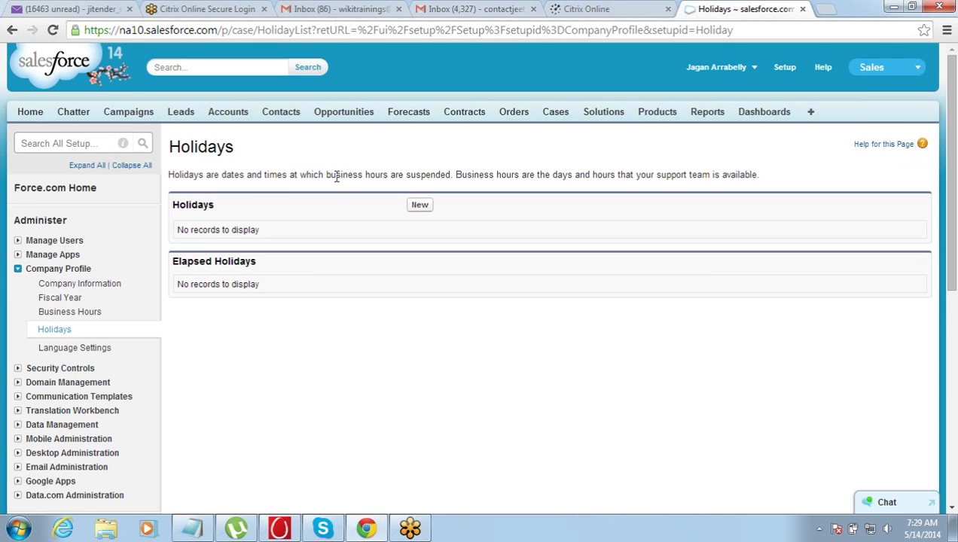
pyautogui.tripleClick(332, 175)
pyautogui.moveTo(336, 176); pyautogui.dragTo(458, 172)
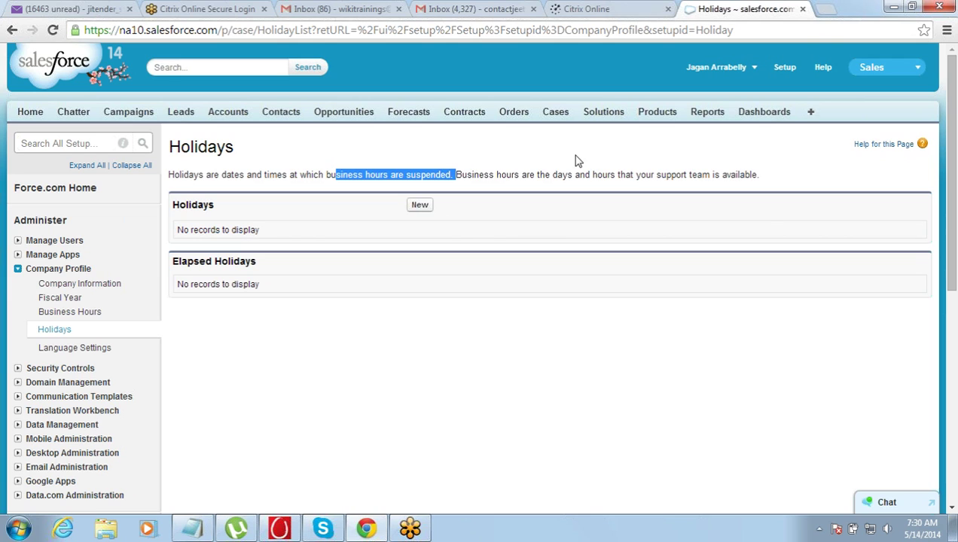
pyautogui.click(950, 256)
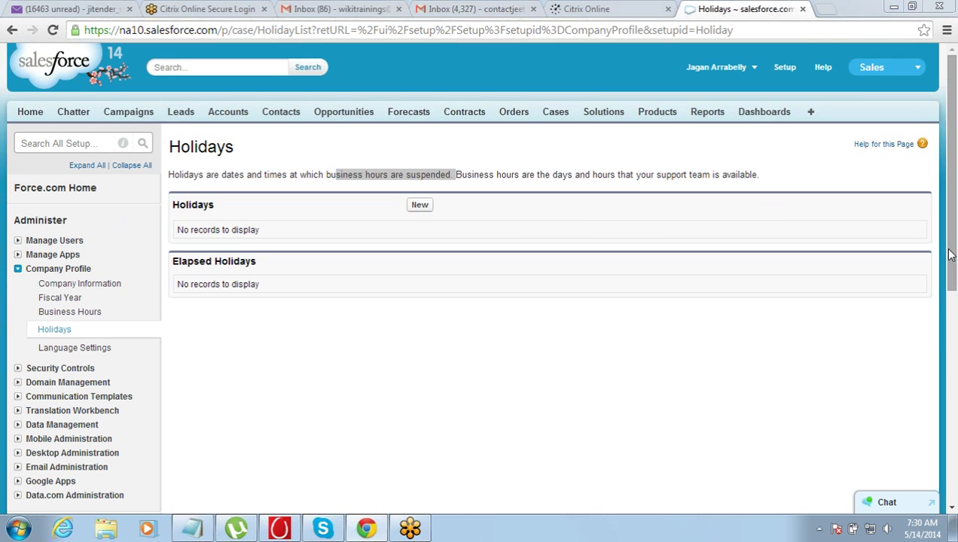